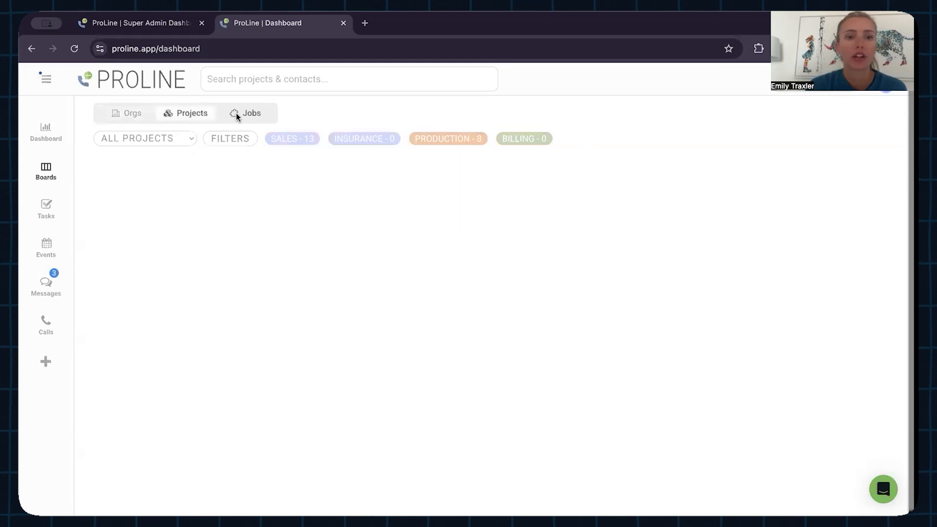
Step: Show the organizations board and review the details, projects and files of the Emac Solution organization
{"action": "left_click", "coordinate": [122, 112]}
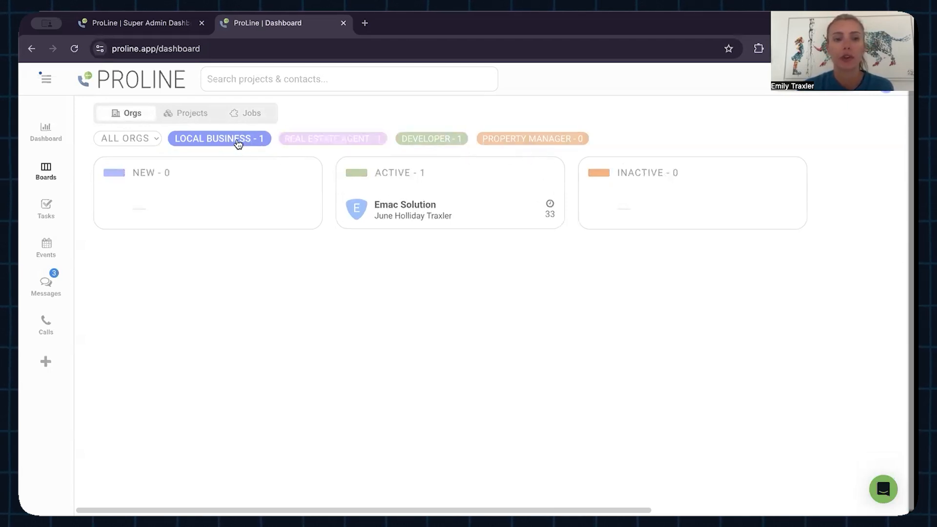
{"action": "left_click", "coordinate": [463, 214]}
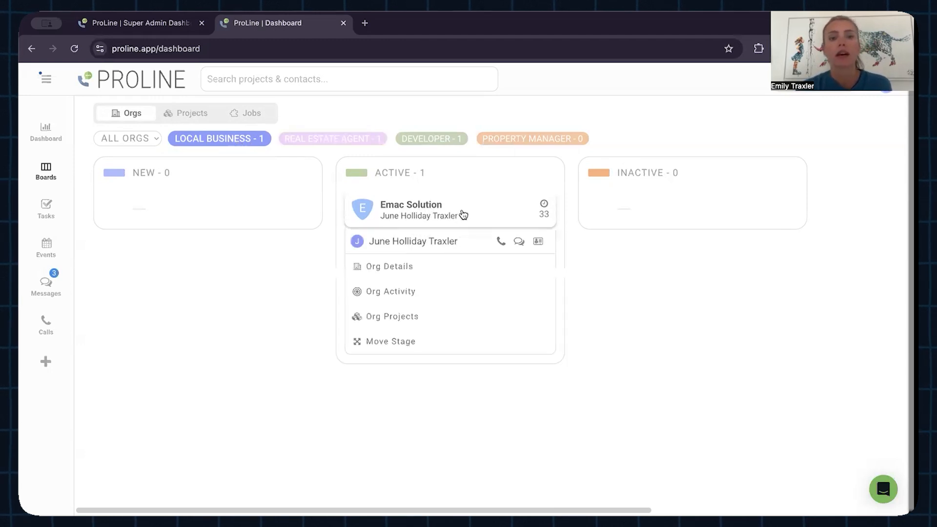
{"action": "left_click", "coordinate": [389, 267]}
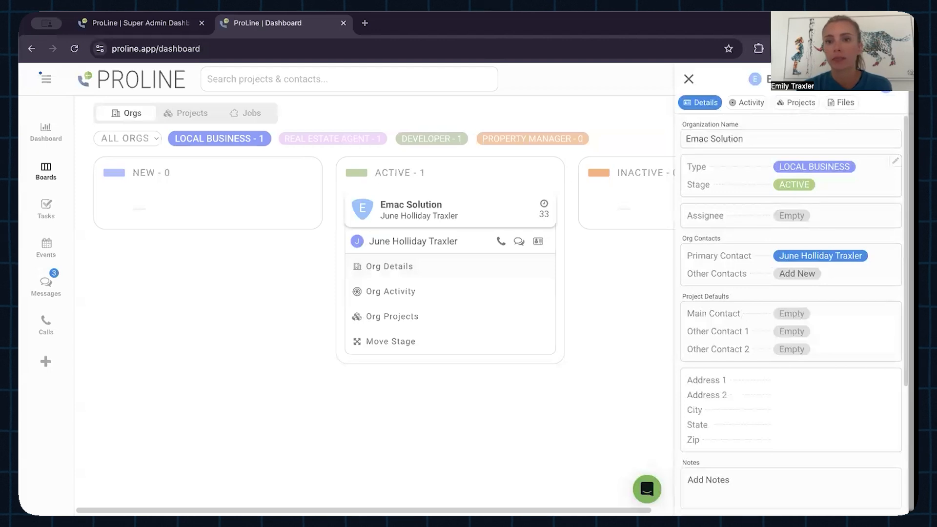
{"action": "left_click", "coordinate": [811, 103]}
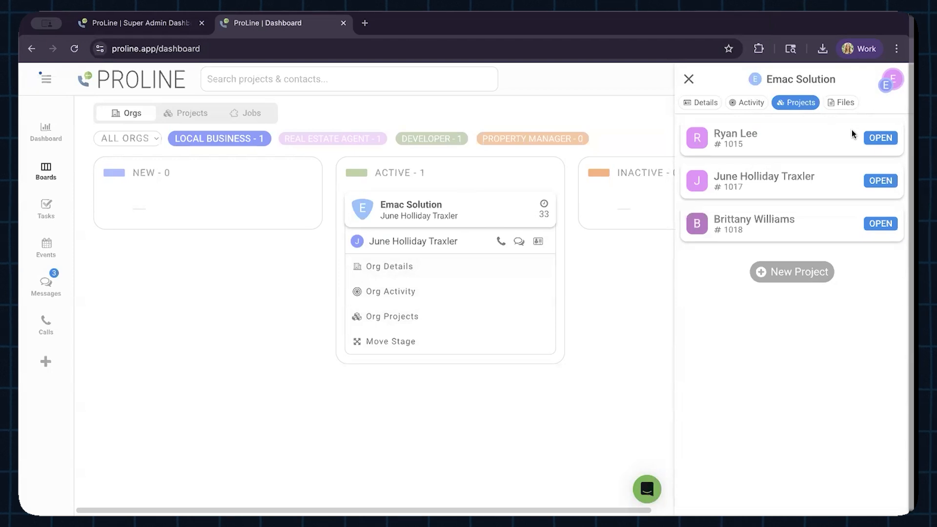
{"action": "left_click", "coordinate": [847, 103]}
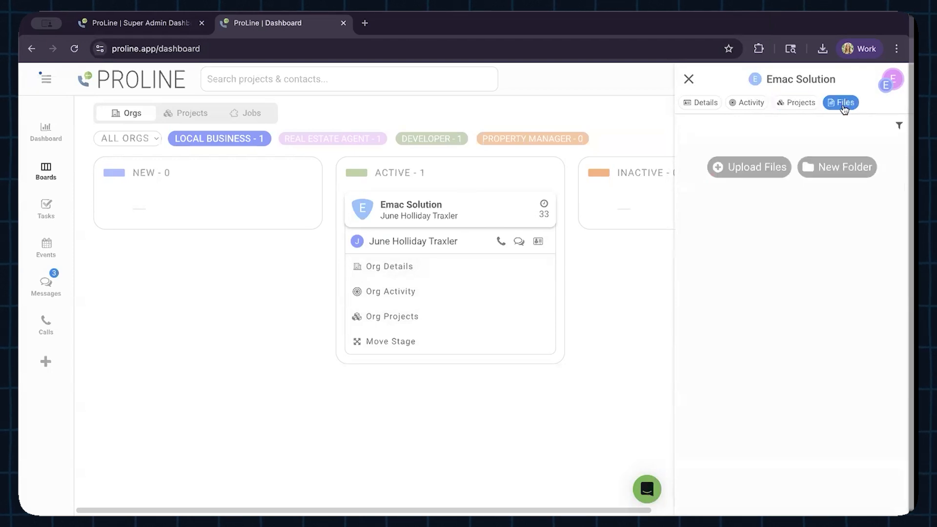
{"action": "left_click", "coordinate": [689, 79]}
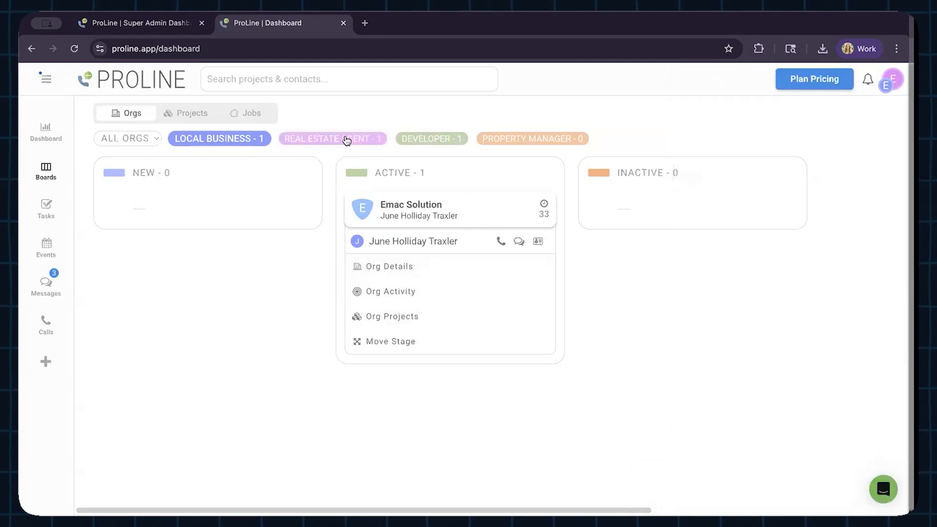
Step: Show the Real Estate Agent organizations and review the details, activity and projects of Bairstow Partners
{"action": "left_click", "coordinate": [347, 141]}
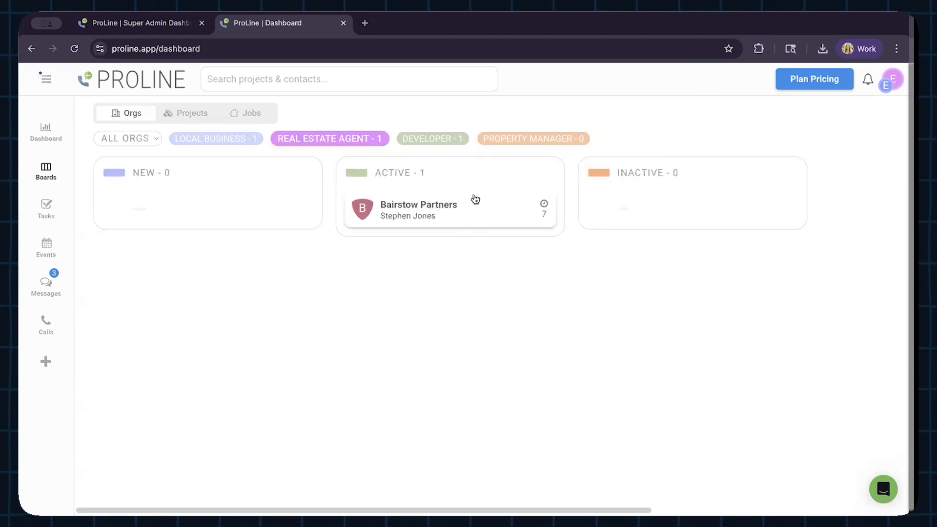
{"action": "left_click", "coordinate": [449, 216]}
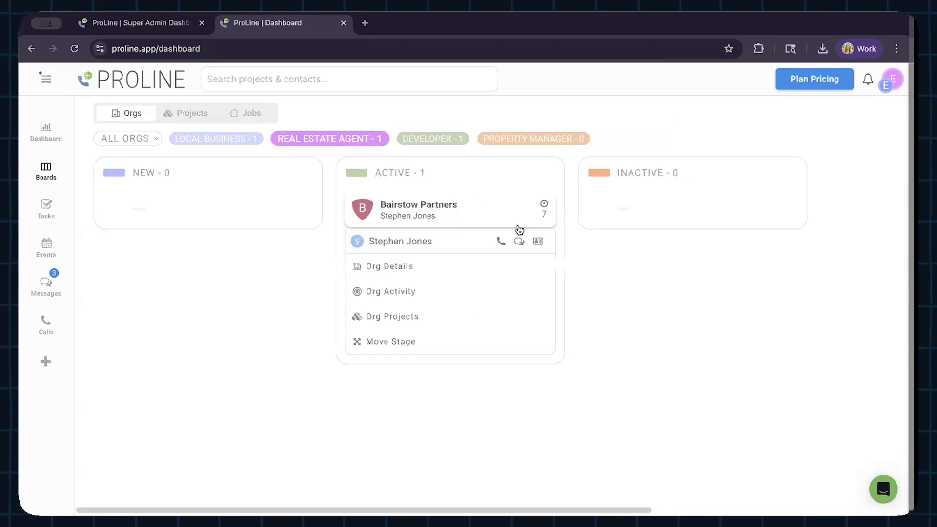
{"action": "left_click", "coordinate": [400, 270]}
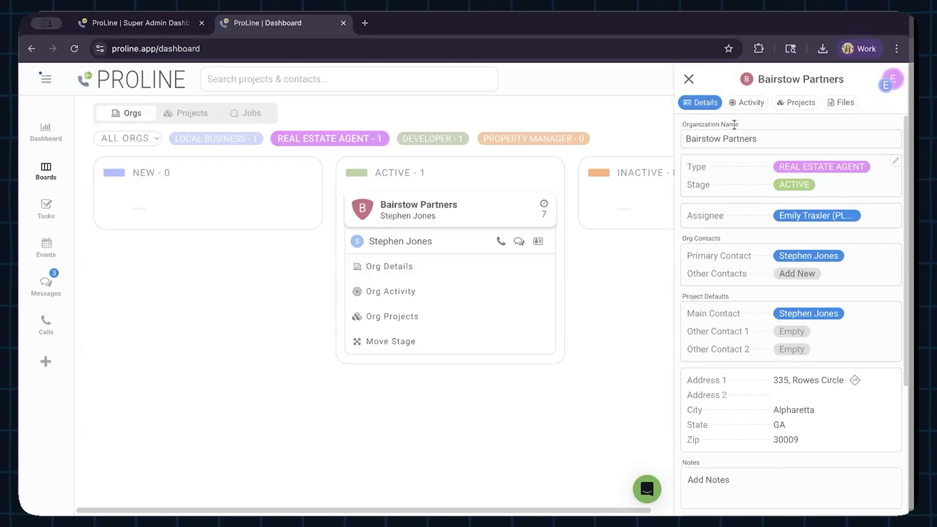
{"action": "left_click", "coordinate": [746, 103]}
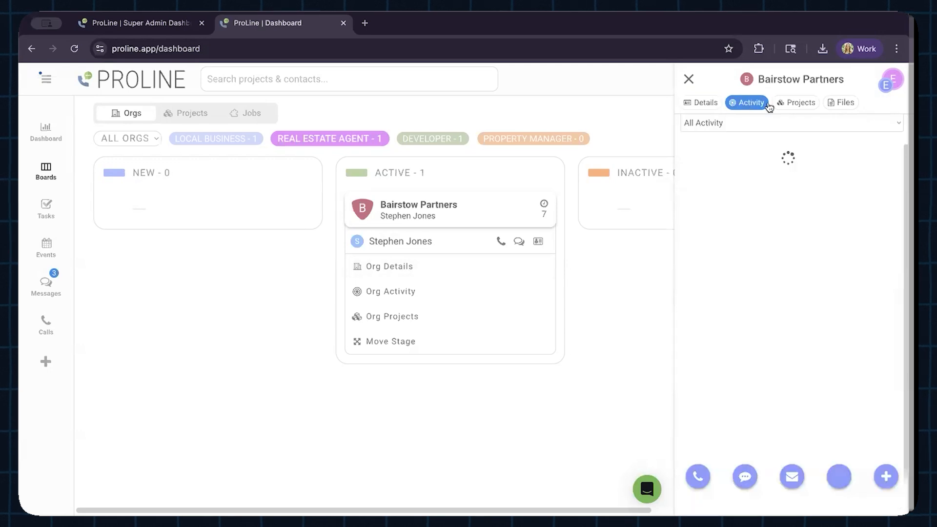
{"action": "left_click", "coordinate": [793, 103]}
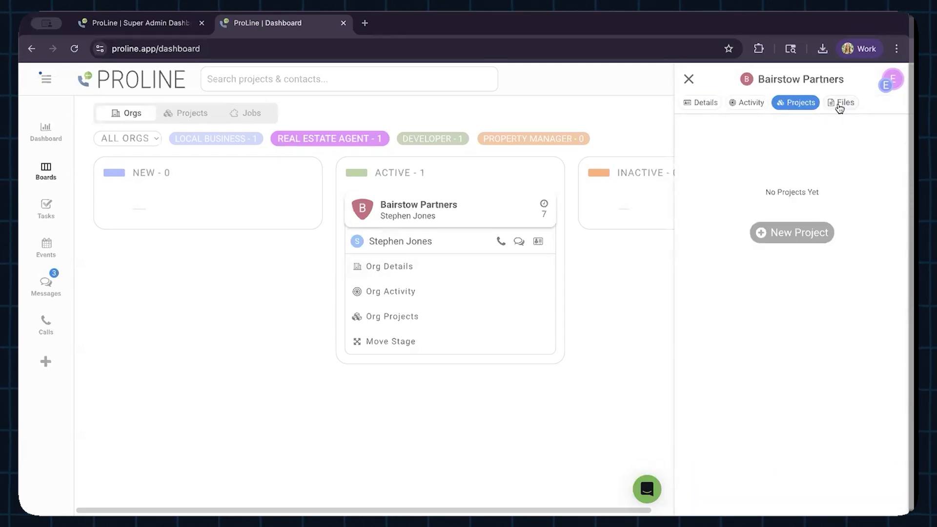
{"action": "left_click", "coordinate": [692, 79]}
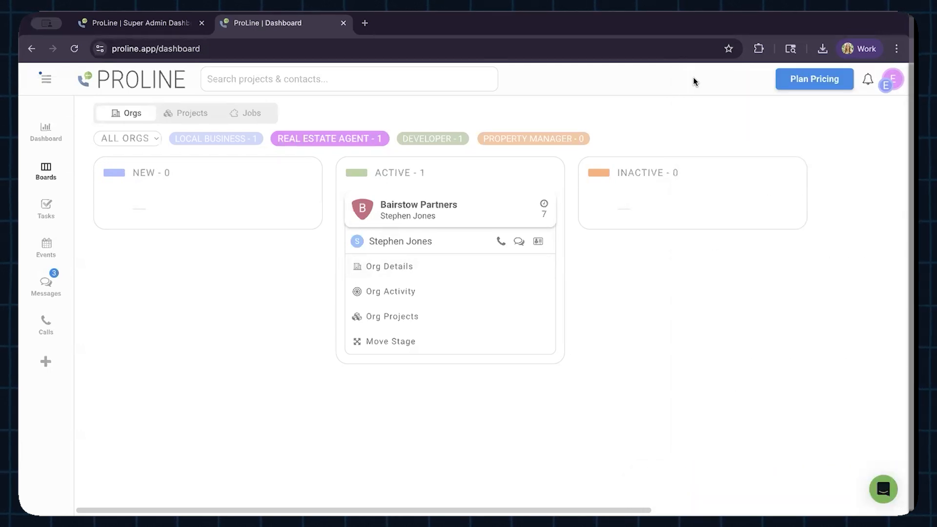
Step: Move the Bairstow Partners organization from the Active stage to the New stage
{"action": "left_click", "coordinate": [485, 217]}
{"action": "left_click_drag", "start_coordinate": [439, 215], "coordinate": [247, 218]}
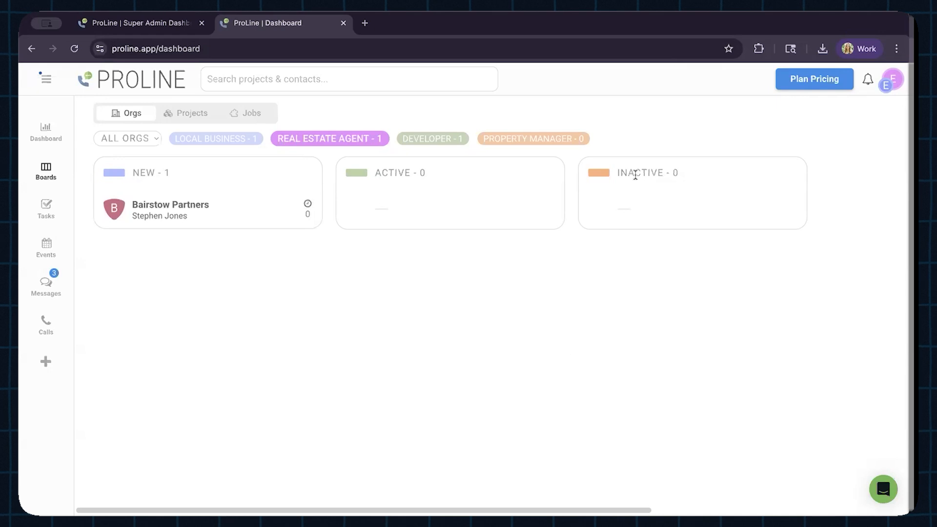
Step: Show the Developer organizations and review the details, activity, projects and files of Bob the Builder
{"action": "left_click", "coordinate": [436, 140]}
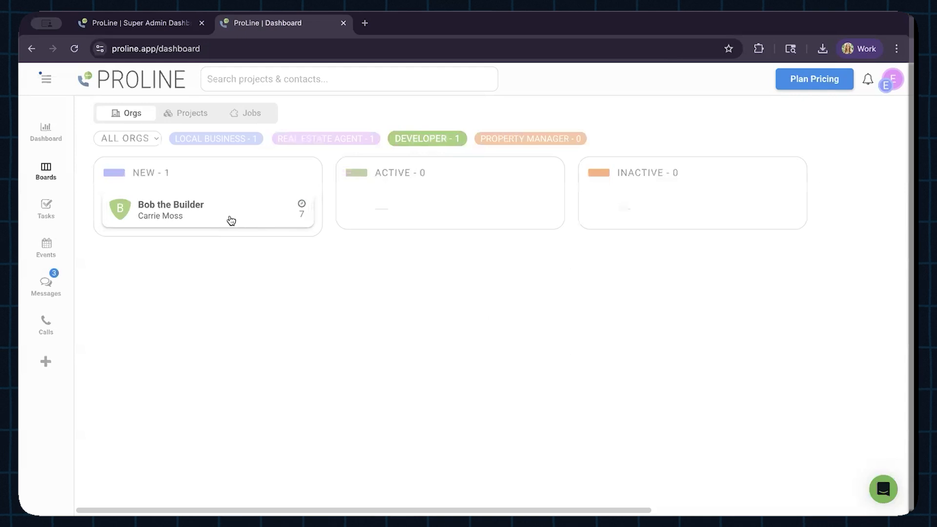
{"action": "left_click", "coordinate": [231, 221]}
{"action": "left_click", "coordinate": [192, 274]}
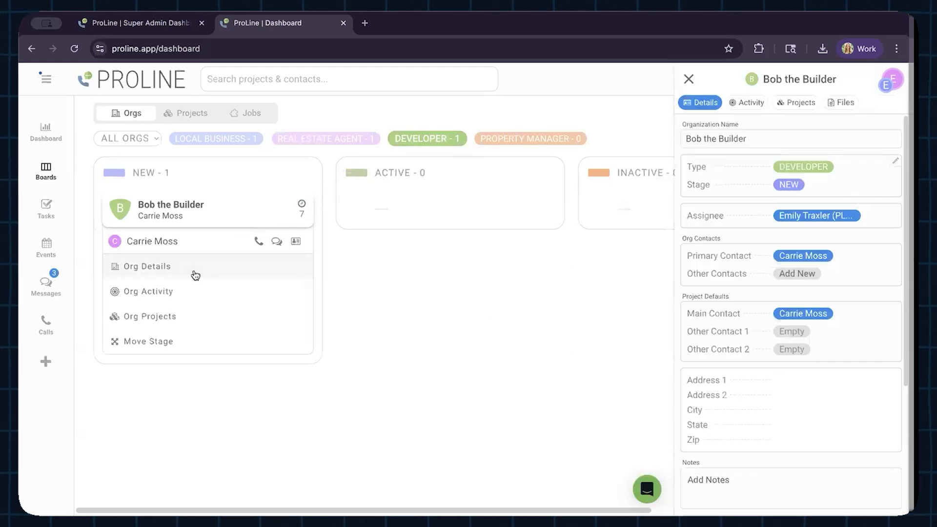
{"action": "left_click", "coordinate": [749, 103]}
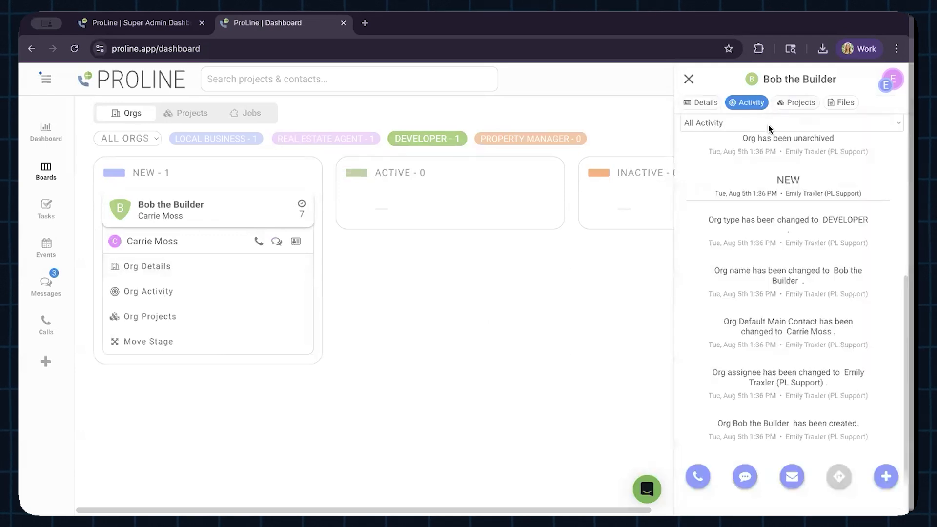
{"action": "left_click", "coordinate": [799, 103]}
{"action": "left_click", "coordinate": [840, 104]}
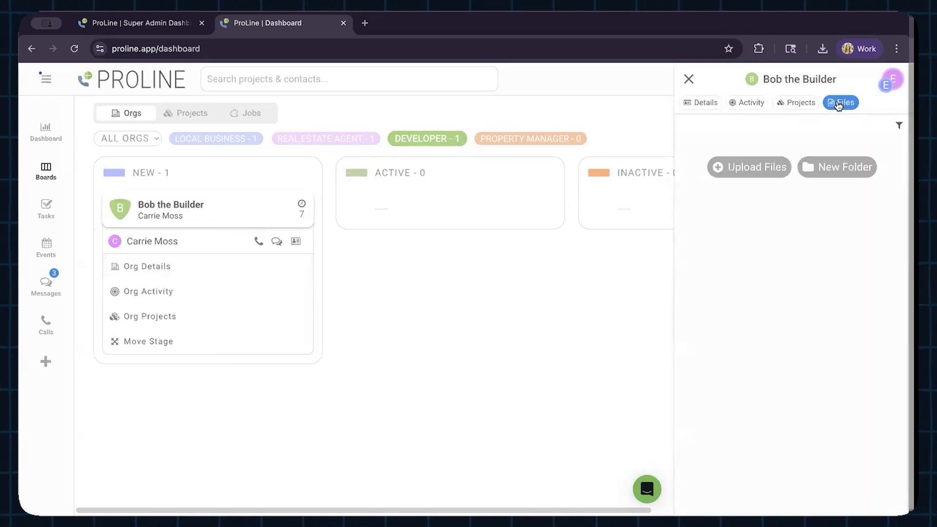
{"action": "left_click", "coordinate": [697, 103]}
{"action": "left_click", "coordinate": [688, 78]}
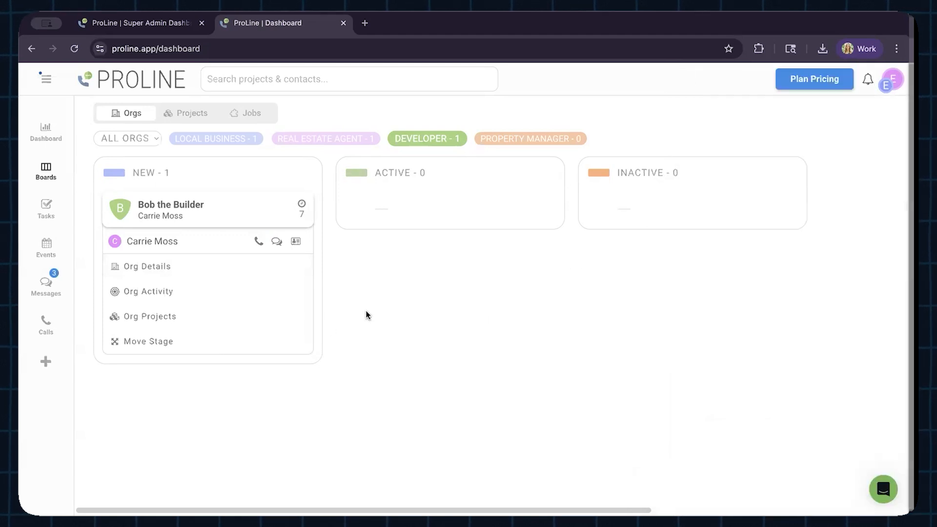
{"action": "left_click", "coordinate": [215, 207]}
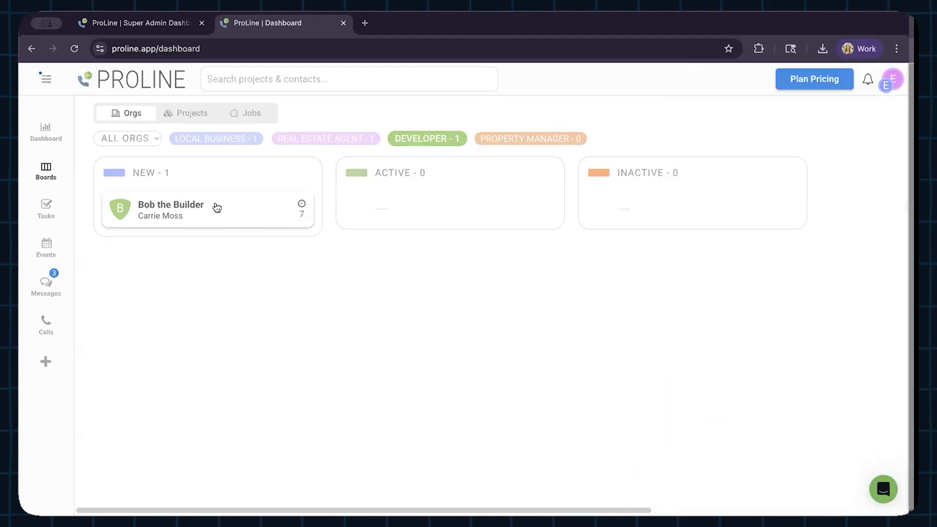
Step: Check the All Orgs and My Orgs filter choices on the Local Business board and expand the Emac Solution card
{"action": "left_click", "coordinate": [154, 139]}
{"action": "left_click", "coordinate": [194, 139]}
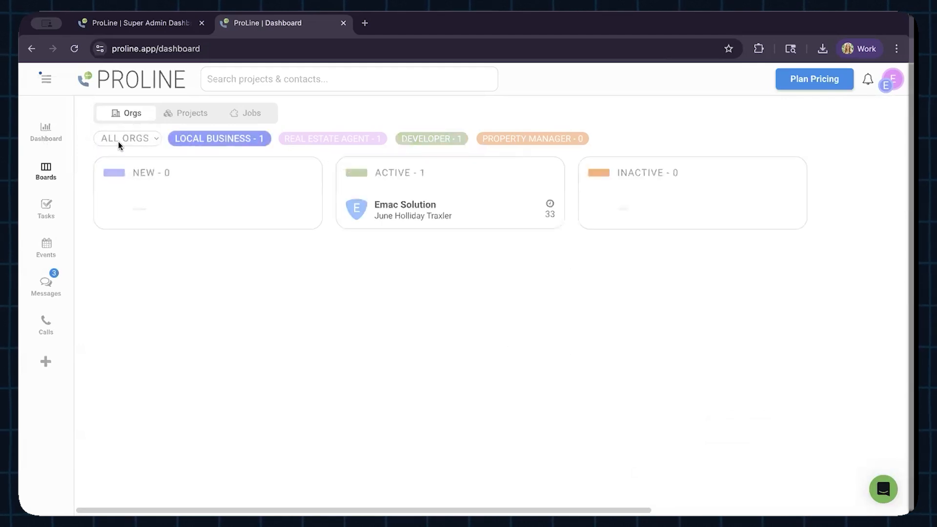
{"action": "left_click", "coordinate": [139, 140]}
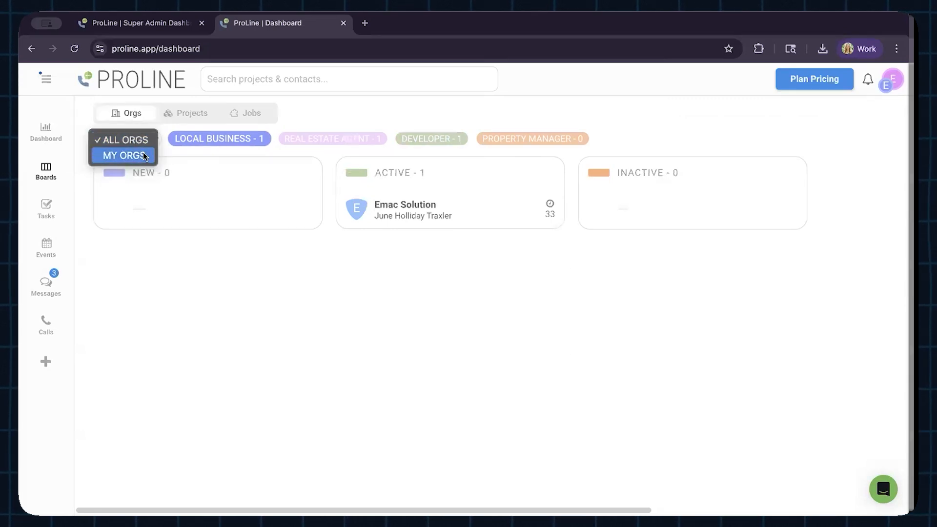
{"action": "left_click", "coordinate": [159, 152]}
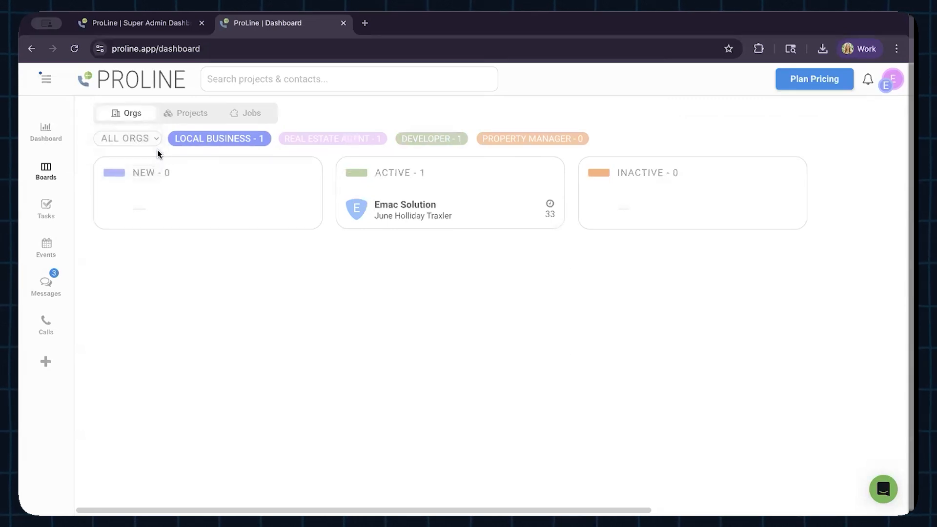
{"action": "left_click", "coordinate": [134, 141]}
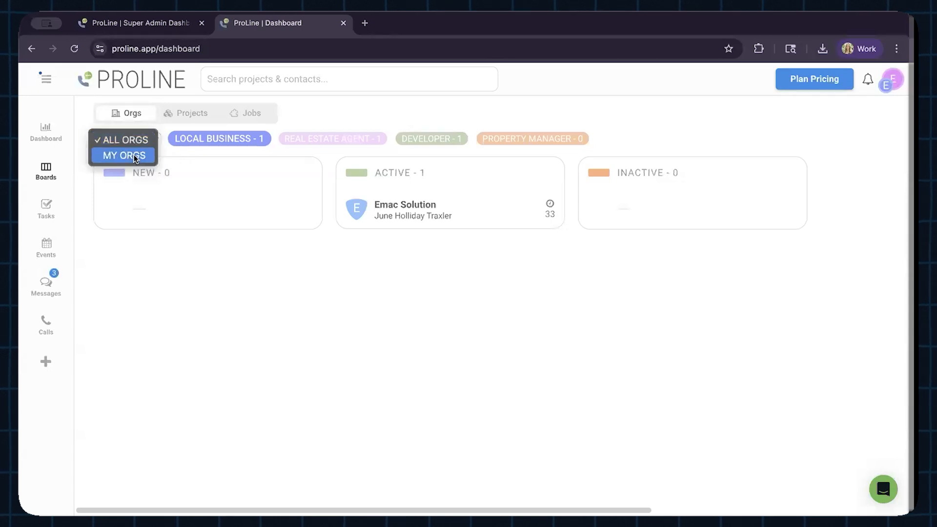
{"action": "left_click", "coordinate": [162, 152]}
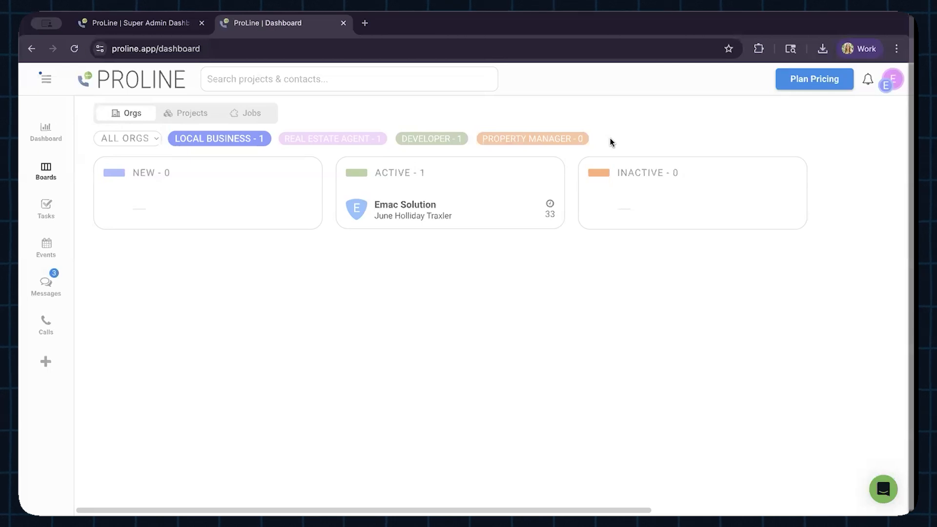
{"action": "left_click", "coordinate": [517, 214]}
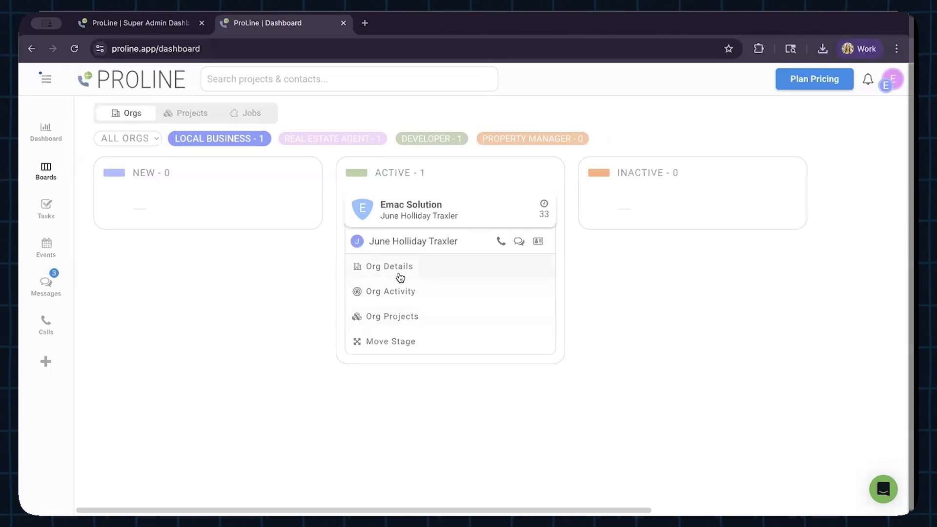
Step: Start a new organization and name it "NEW ORG Exampls"
{"action": "left_click", "coordinate": [45, 361]}
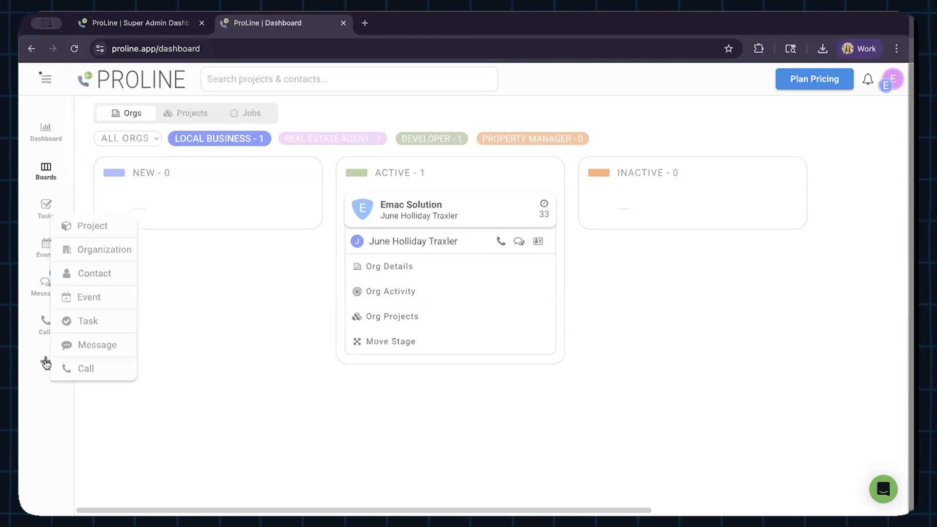
{"action": "left_click", "coordinate": [100, 250]}
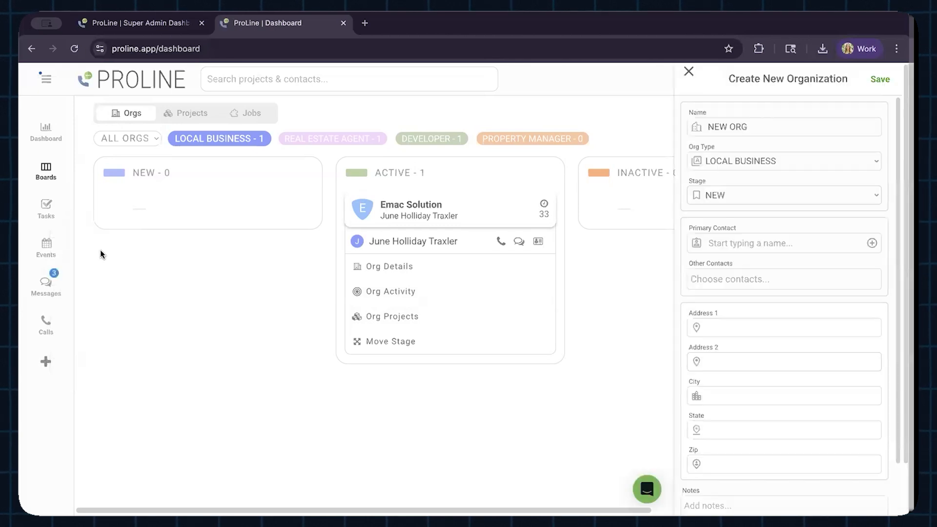
{"action": "double_click", "coordinate": [722, 124]}
{"action": "left_click", "coordinate": [774, 119]}
{"action": "type", "text": "Te"}
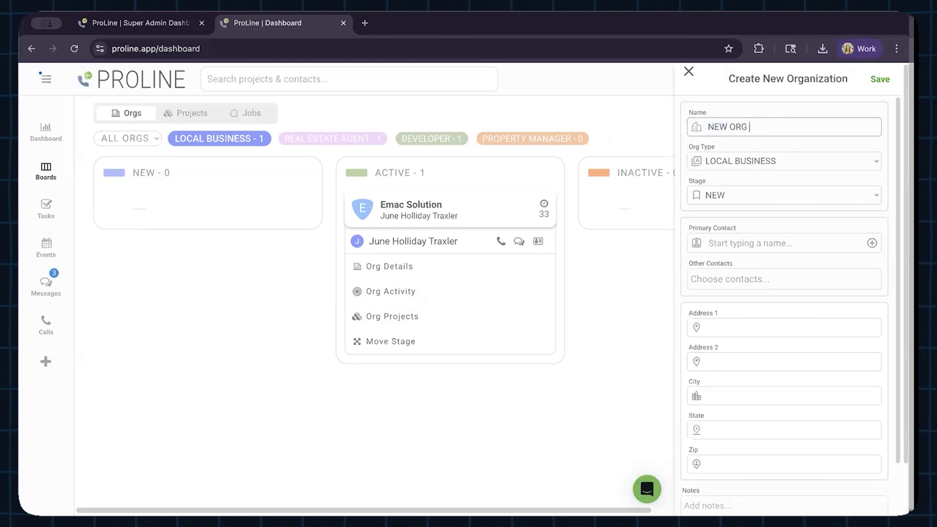
{"action": "type", "text": "xt"}
{"action": "key", "text": "BackSpace"}
{"action": "key", "text": "BackSpace"}
{"action": "key", "text": "BackSpace"}
{"action": "key", "text": "BackSpace"}
{"action": "type", "text": "Exampls"}
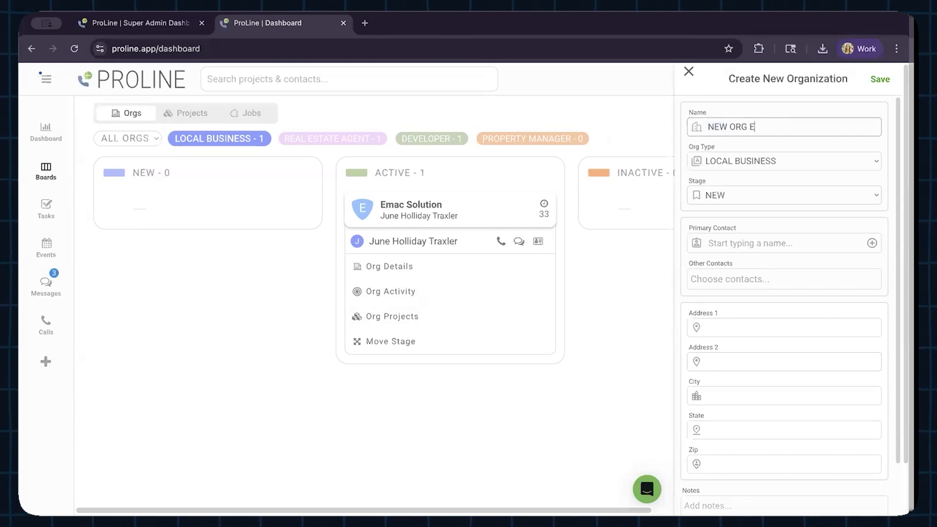
Step: Set the new organization's type to Developer, keep its stage at New, and look through the remaining form fields
{"action": "left_click", "coordinate": [806, 162]}
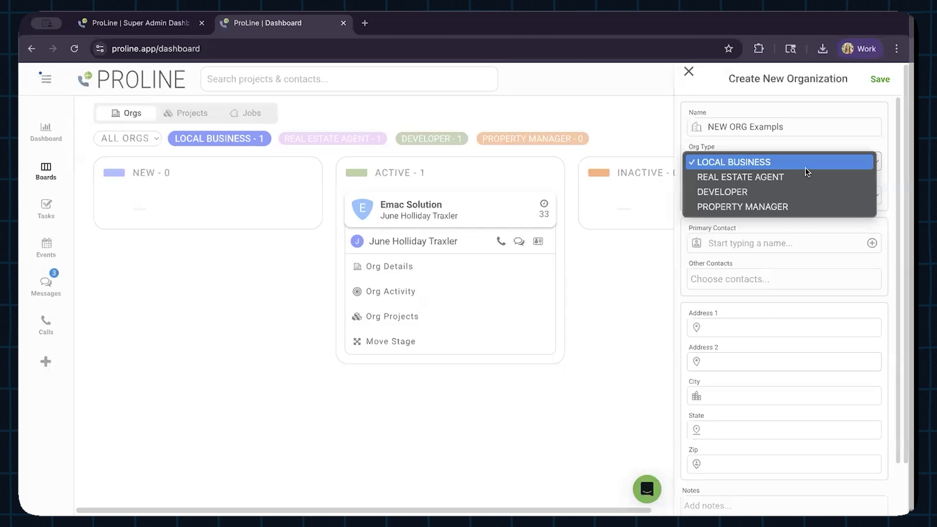
{"action": "left_click", "coordinate": [795, 191]}
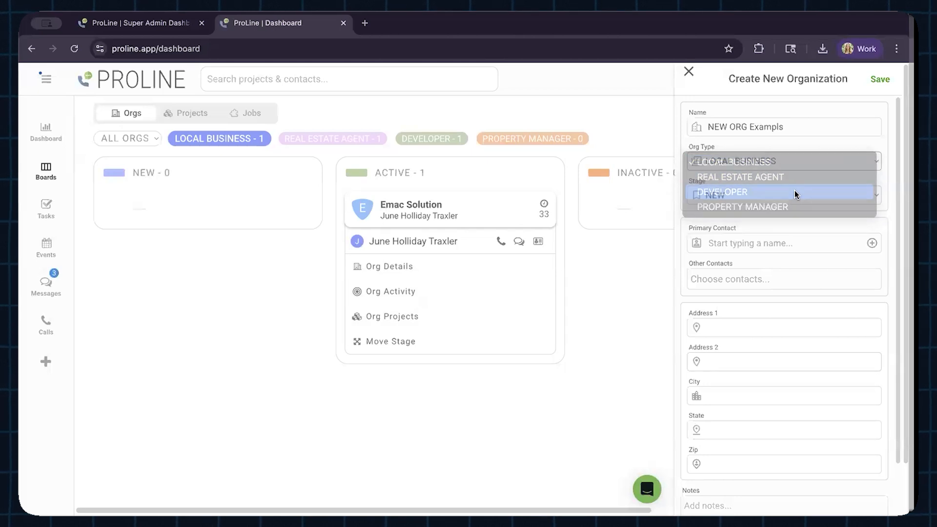
{"action": "left_click", "coordinate": [779, 195]}
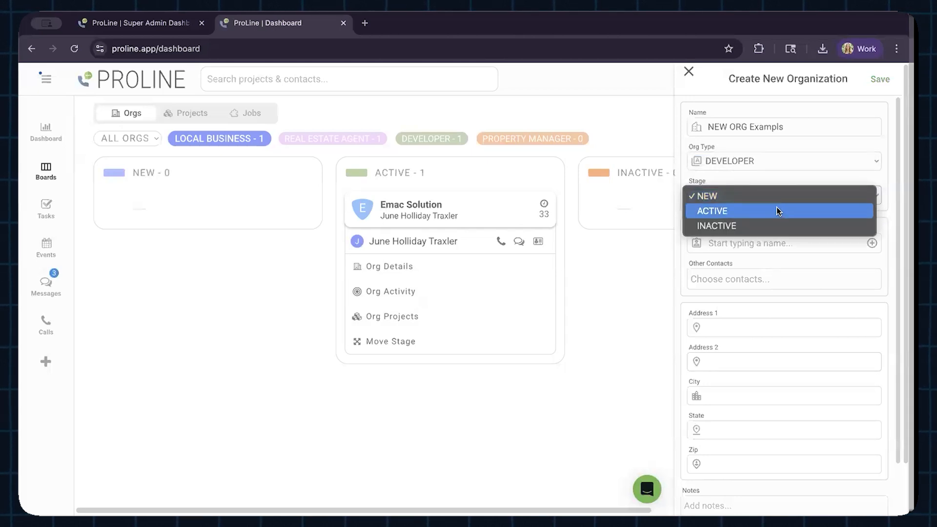
{"action": "left_click", "coordinate": [786, 197]}
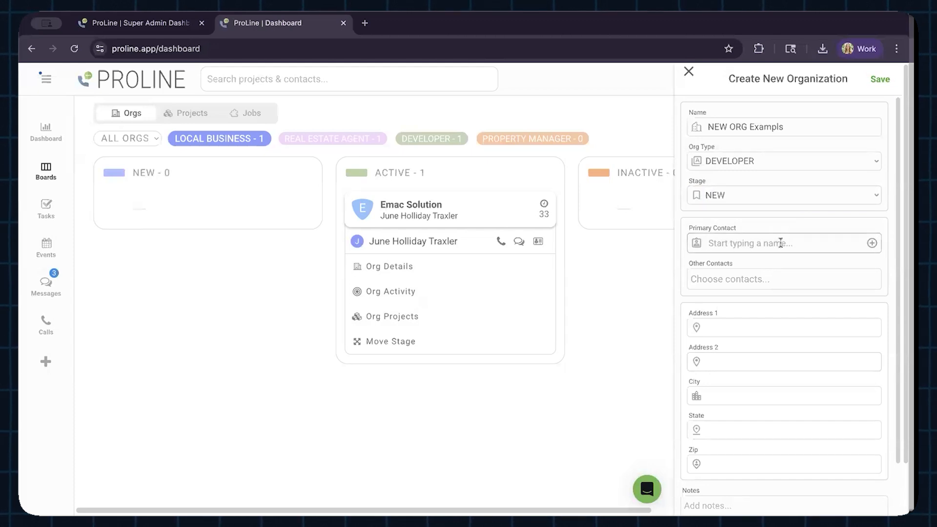
{"action": "scroll", "coordinate": [749, 349], "scroll_direction": "down", "scroll_amount": 1}
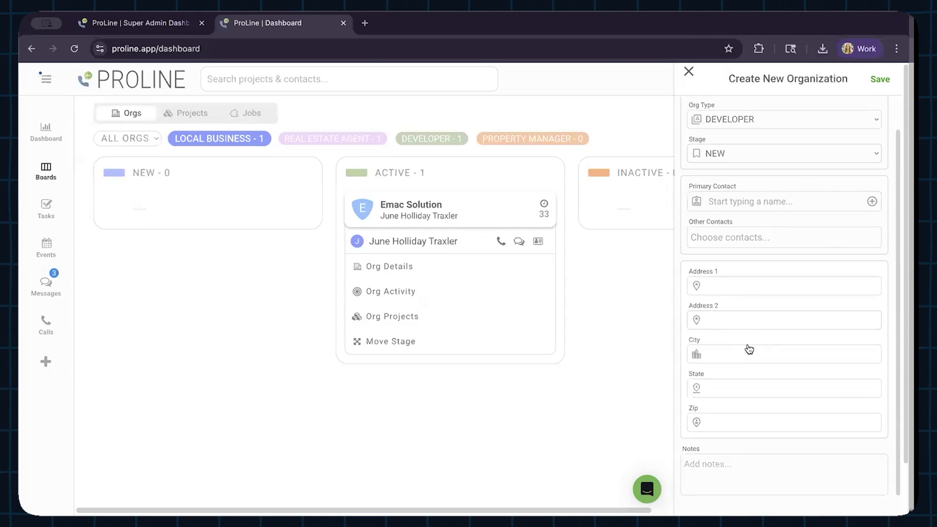
{"action": "scroll", "coordinate": [749, 349], "scroll_direction": "down", "scroll_amount": 1}
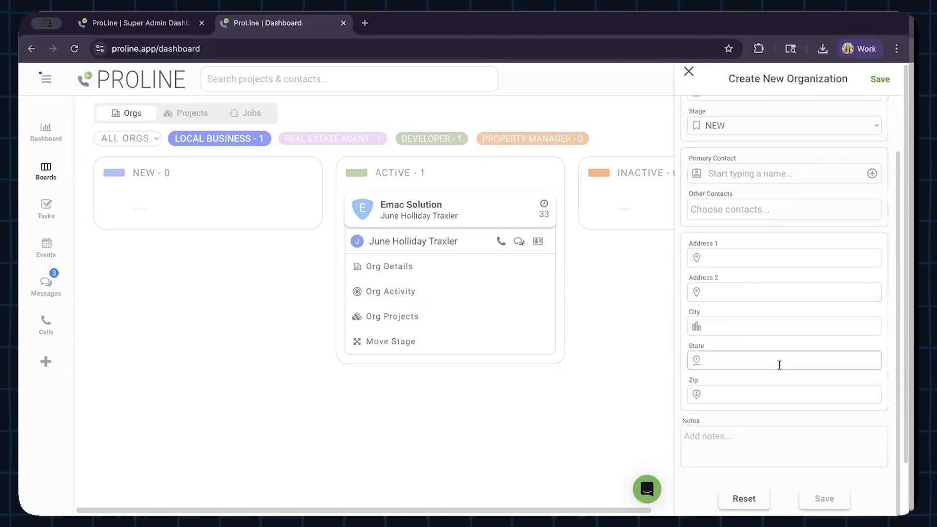
Step: Look over the address and notes fields of the new organization form and close it without saving
{"action": "scroll", "coordinate": [712, 452], "scroll_direction": "down", "scroll_amount": 2}
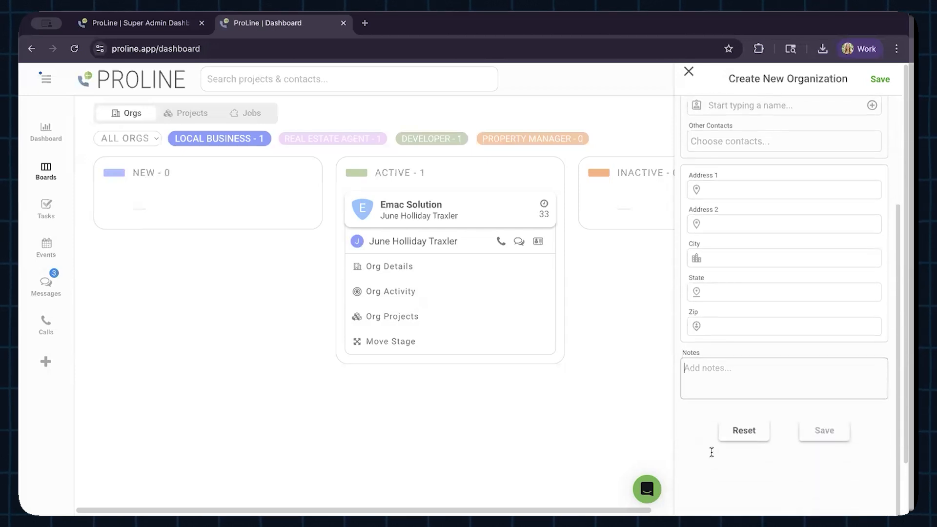
{"action": "left_click", "coordinate": [688, 72]}
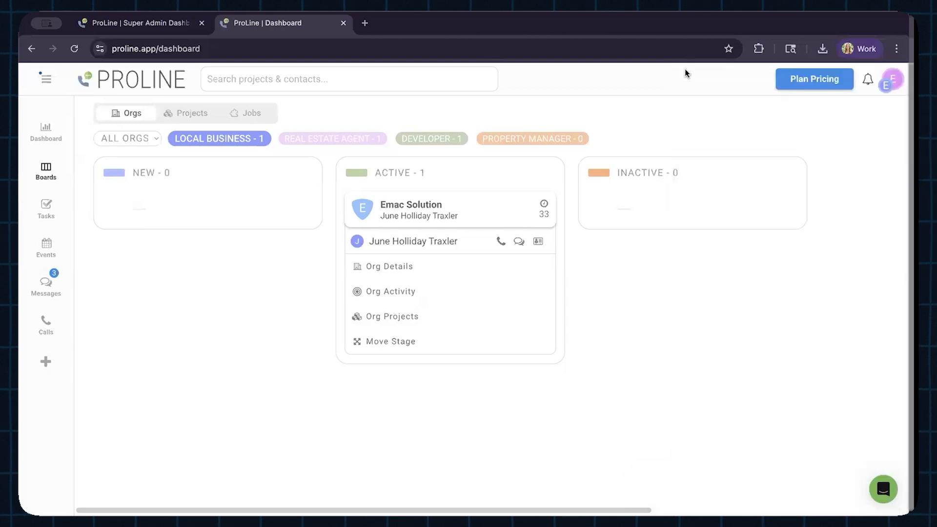
Step: Open the Organizations section of the company settings and reveal the editing options for the Local Business type
{"action": "left_click", "coordinate": [48, 82]}
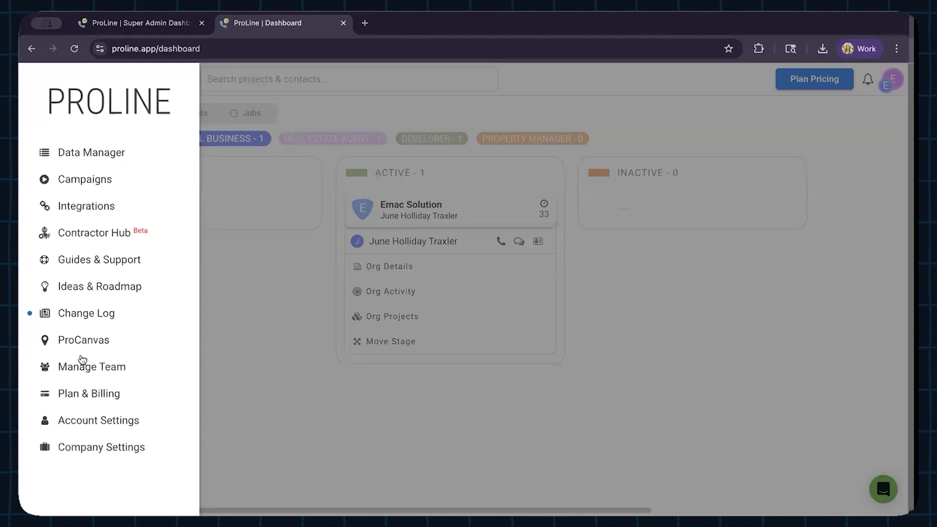
{"action": "left_click", "coordinate": [90, 446]}
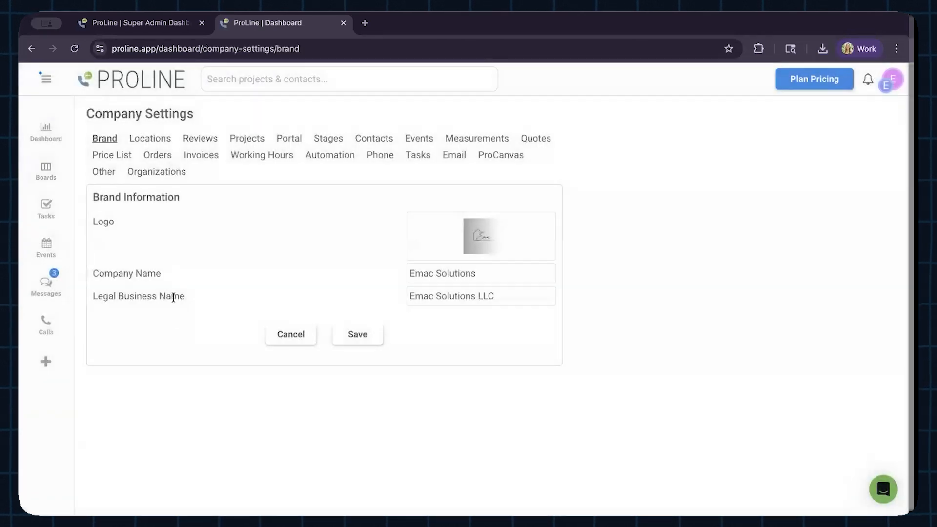
{"action": "left_click", "coordinate": [159, 173]}
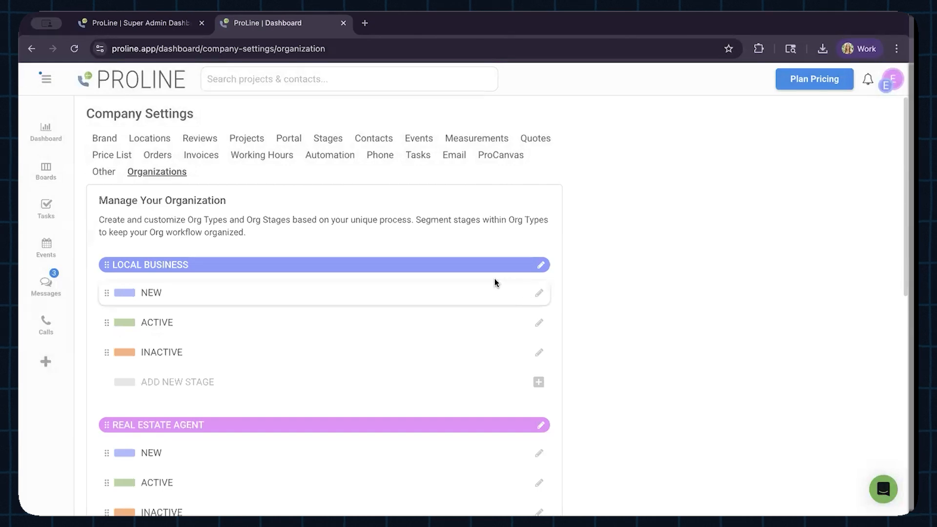
{"action": "left_click", "coordinate": [541, 265]}
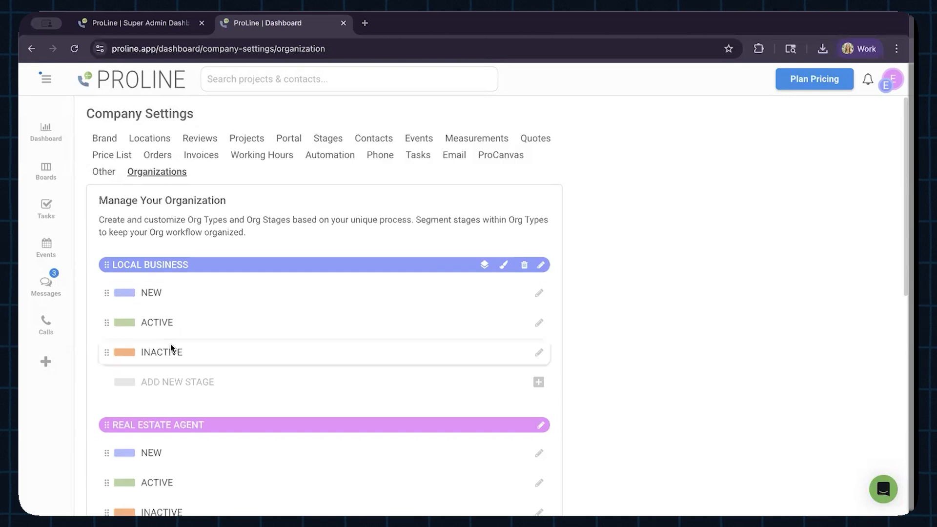
Step: Review the stages of every organization type and the option for adding a new org type
{"action": "scroll", "coordinate": [194, 367], "scroll_direction": "down", "scroll_amount": 5}
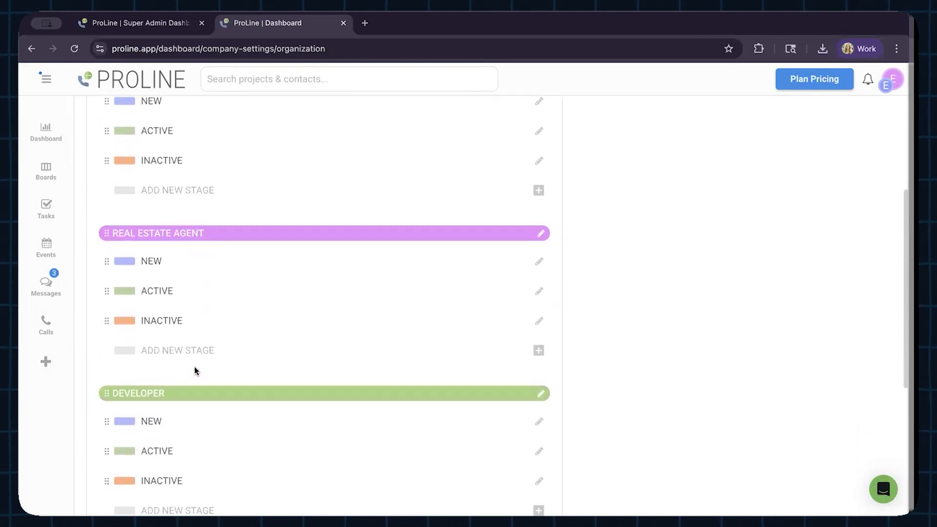
{"action": "scroll", "coordinate": [194, 359], "scroll_direction": "down", "scroll_amount": 3}
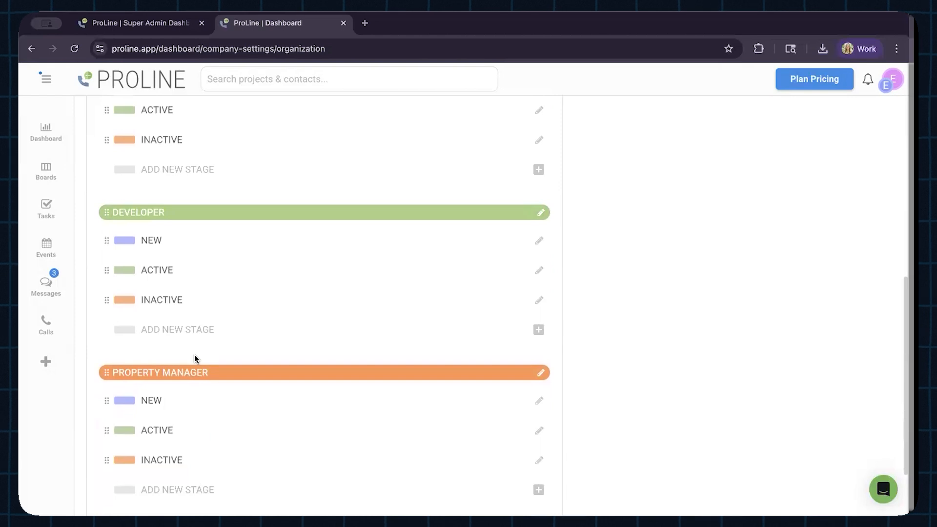
{"action": "scroll", "coordinate": [195, 358], "scroll_direction": "down", "scroll_amount": 1}
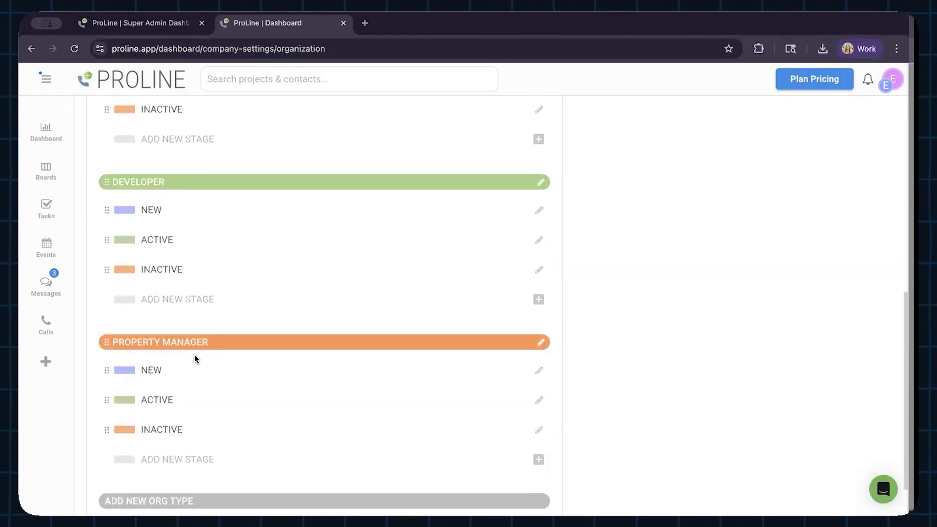
{"action": "scroll", "coordinate": [194, 355], "scroll_direction": "down", "scroll_amount": 1}
{"action": "scroll", "coordinate": [194, 355], "scroll_direction": "up", "scroll_amount": 6}
{"action": "scroll", "coordinate": [194, 355], "scroll_direction": "up", "scroll_amount": 4}
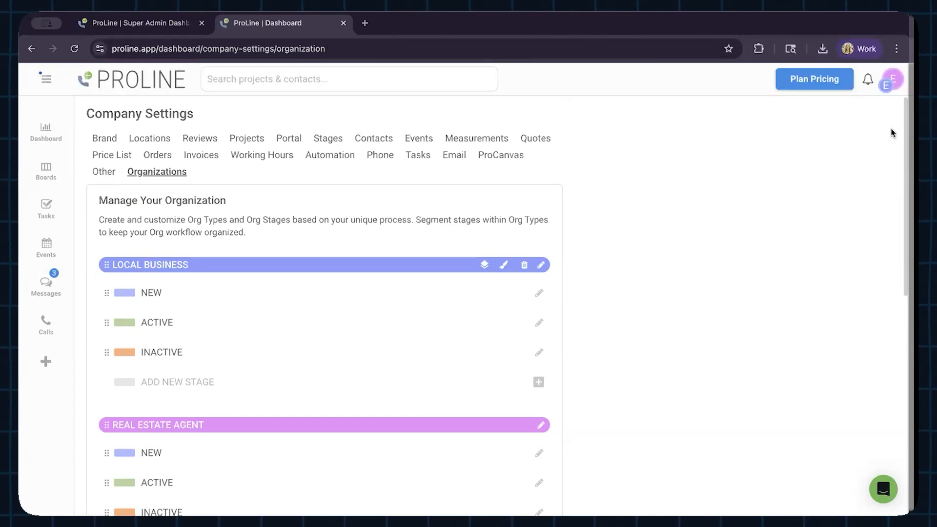
Step: Open the Data Manager, review its project list and return to its organization list
{"action": "left_click", "coordinate": [45, 79]}
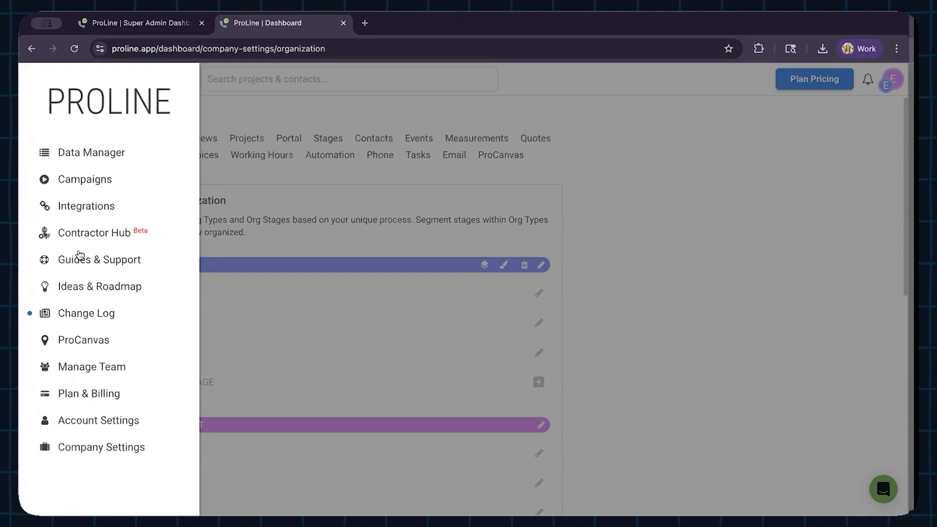
{"action": "left_click", "coordinate": [105, 153]}
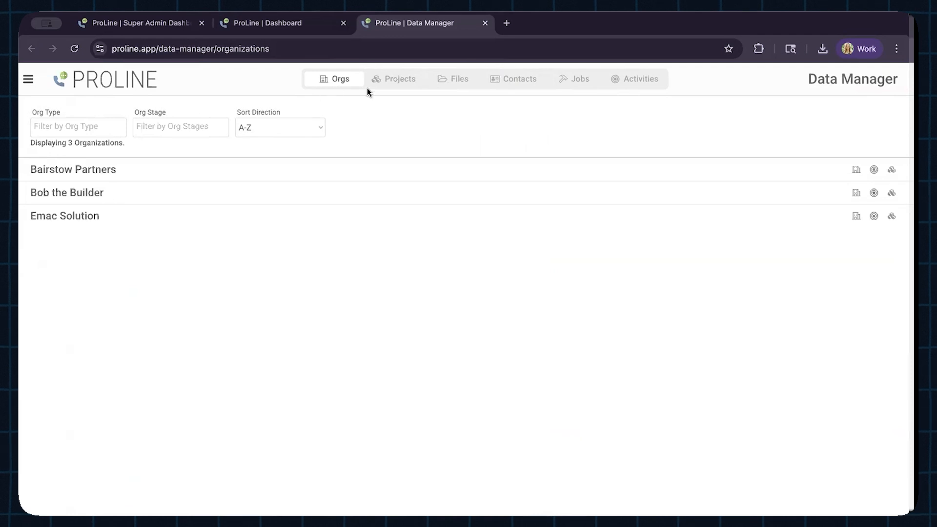
{"action": "left_click", "coordinate": [386, 81]}
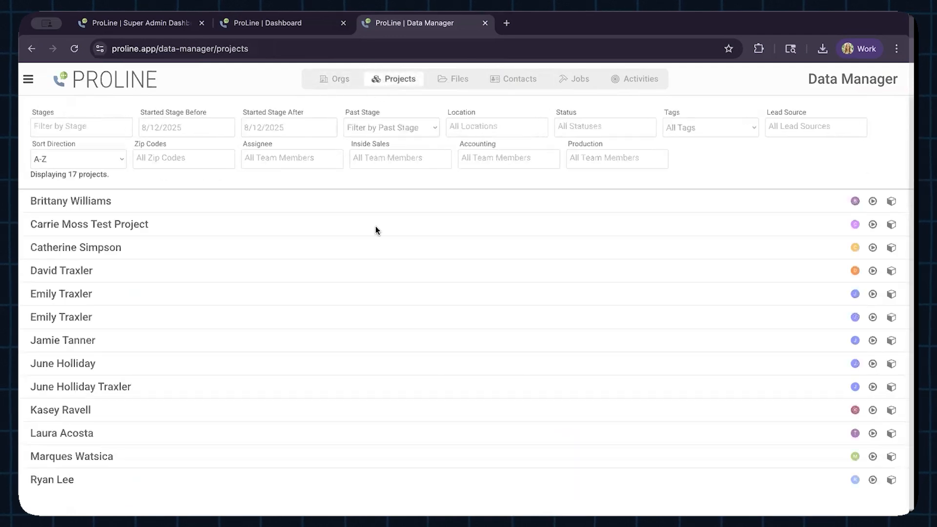
{"action": "scroll", "coordinate": [376, 228], "scroll_direction": "down", "scroll_amount": 2}
{"action": "scroll", "coordinate": [375, 230], "scroll_direction": "up", "scroll_amount": 2}
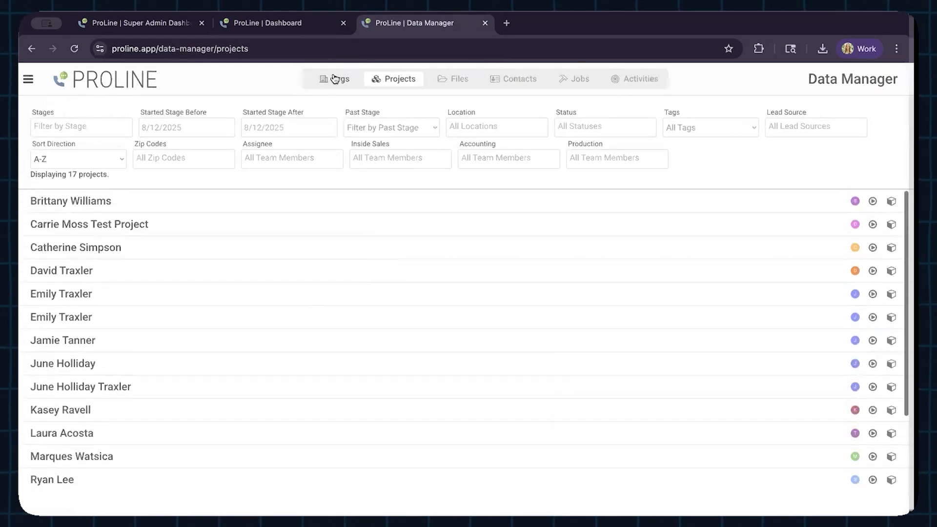
{"action": "left_click", "coordinate": [345, 87]}
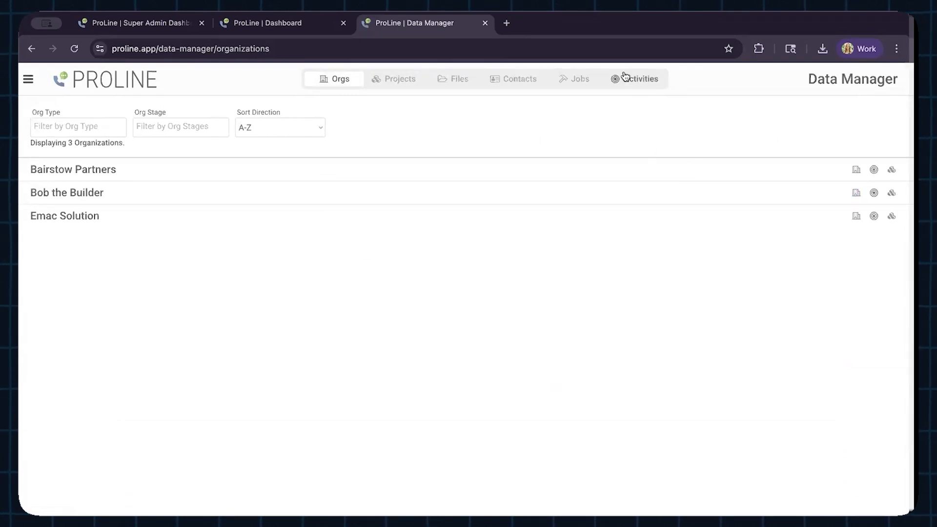
Step: View the jobs, contacts and company files in the Data Manager
{"action": "left_click", "coordinate": [568, 82]}
{"action": "left_click", "coordinate": [505, 81]}
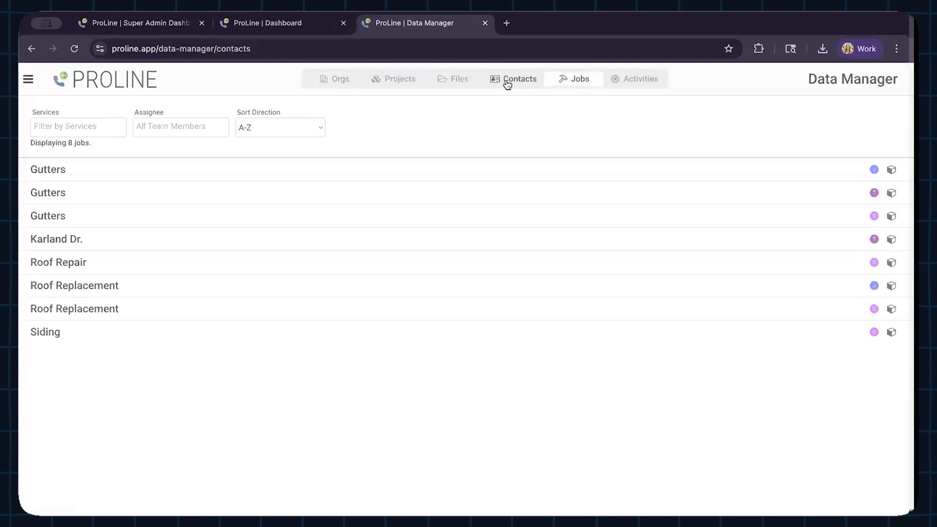
{"action": "left_click", "coordinate": [452, 83]}
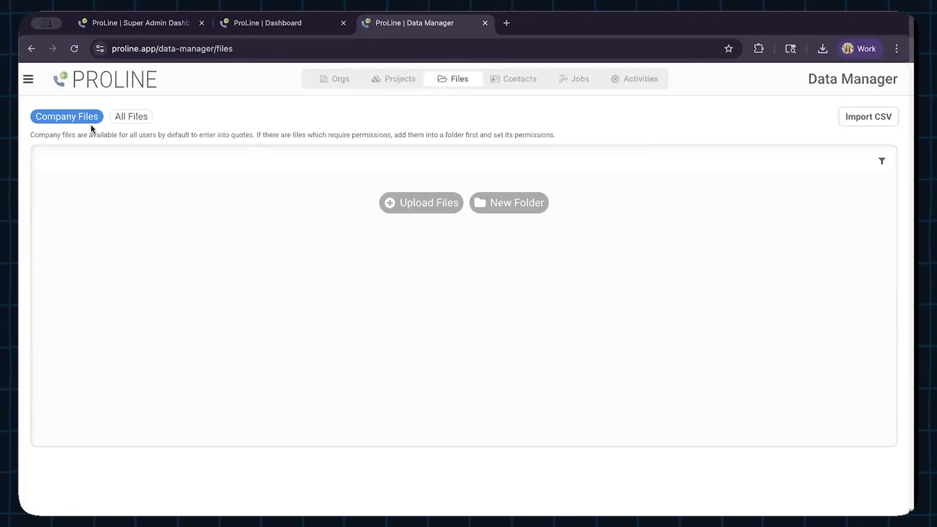
Step: Return from the Data Manager to the Local Business organizations board and collapse the Emac Solution card
{"action": "left_click", "coordinate": [28, 79]}
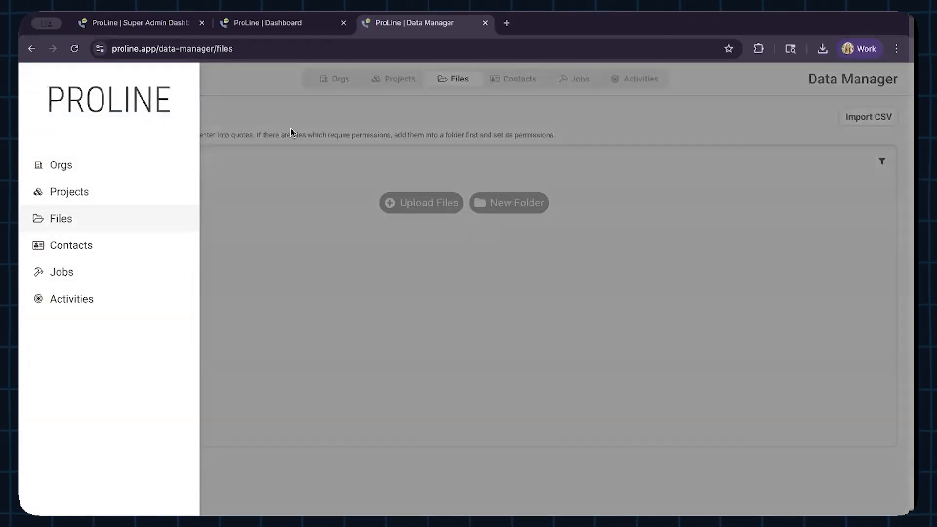
{"action": "left_click", "coordinate": [258, 30]}
{"action": "left_click", "coordinate": [295, 205]}
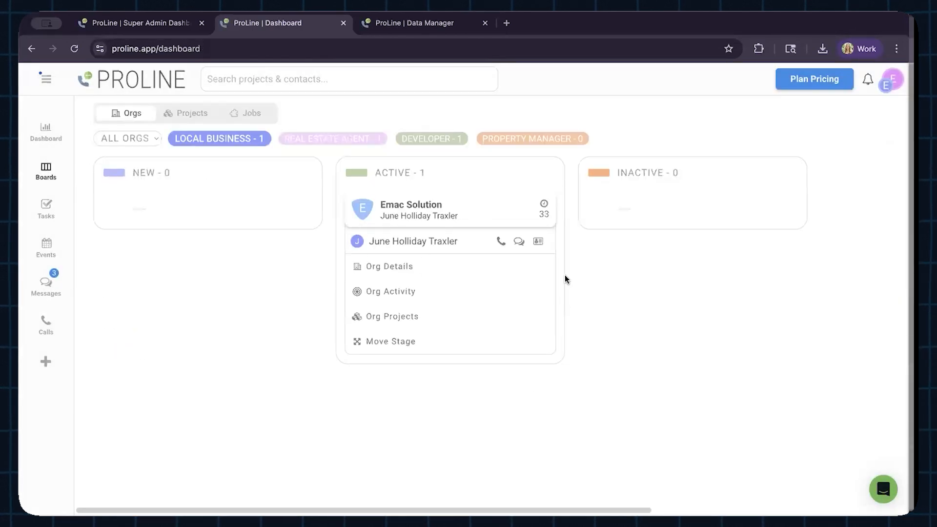
{"action": "left_click", "coordinate": [516, 218]}
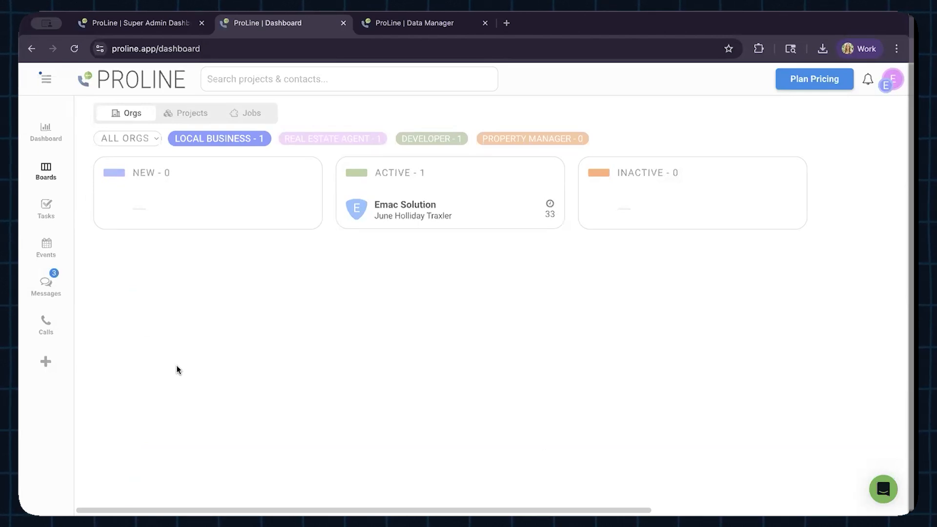
Step: Expand the Emac Solution card and view the organization's details and linked projects
{"action": "left_click", "coordinate": [477, 210]}
{"action": "left_click", "coordinate": [420, 273]}
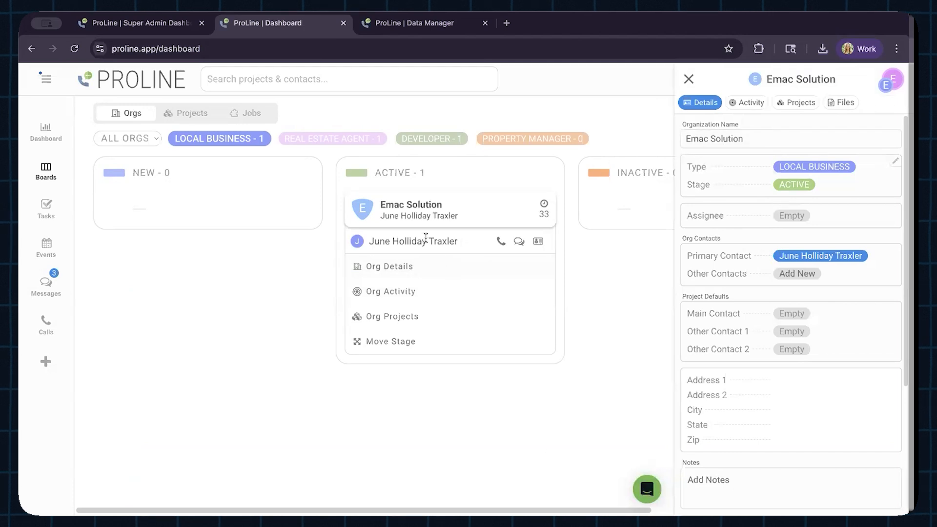
{"action": "left_click", "coordinate": [793, 108]}
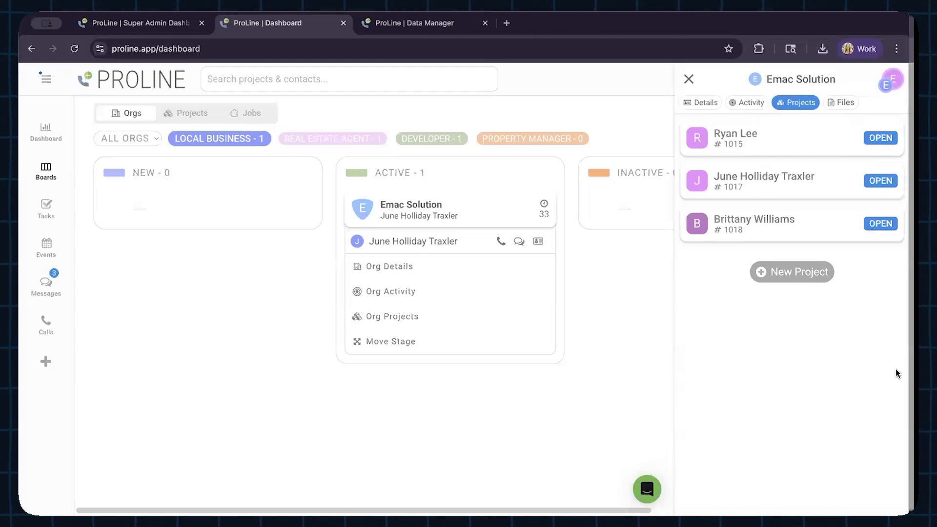
Step: Show the Real Estate Agent organizations, view the first project linked to Emac Solution and close it
{"action": "left_click", "coordinate": [354, 141]}
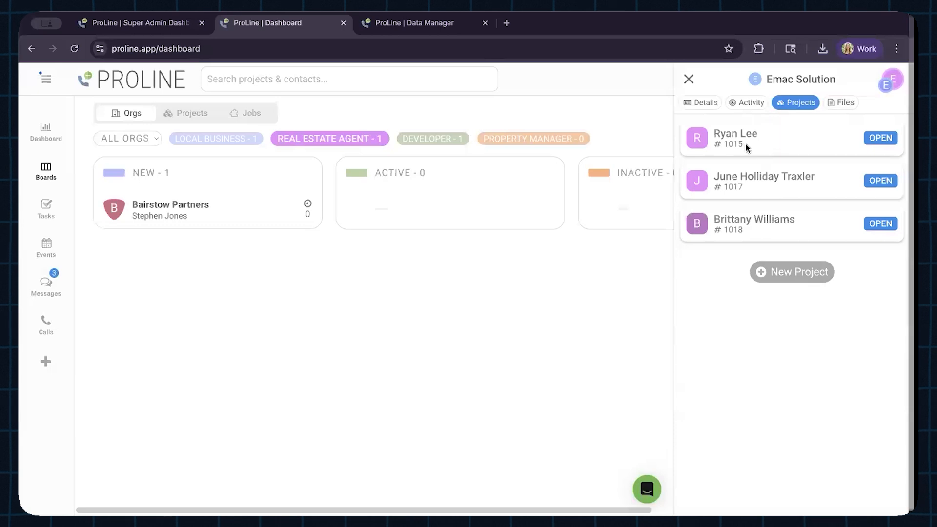
{"action": "left_click", "coordinate": [880, 140]}
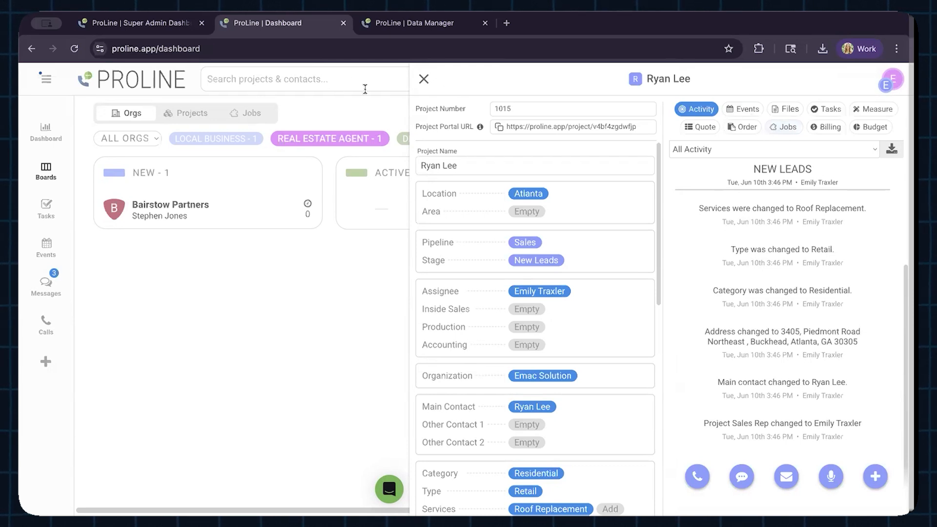
{"action": "left_click", "coordinate": [423, 79]}
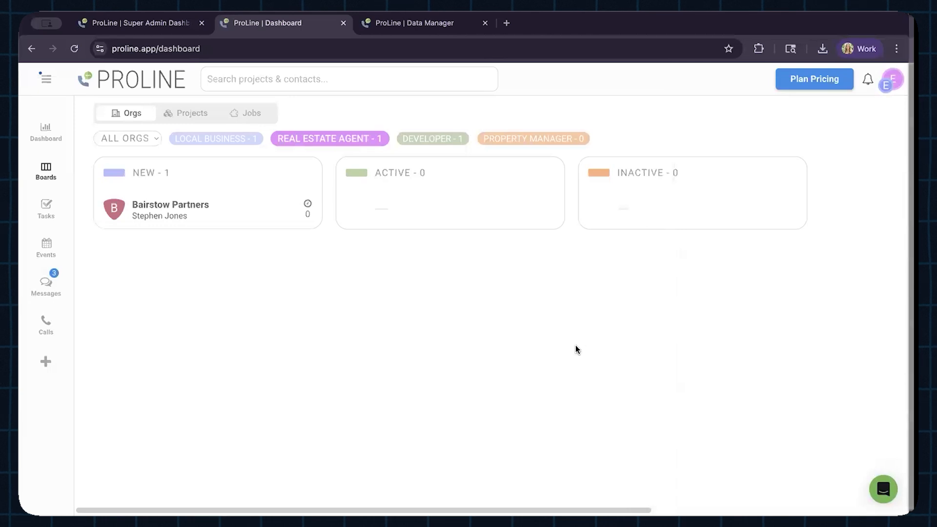